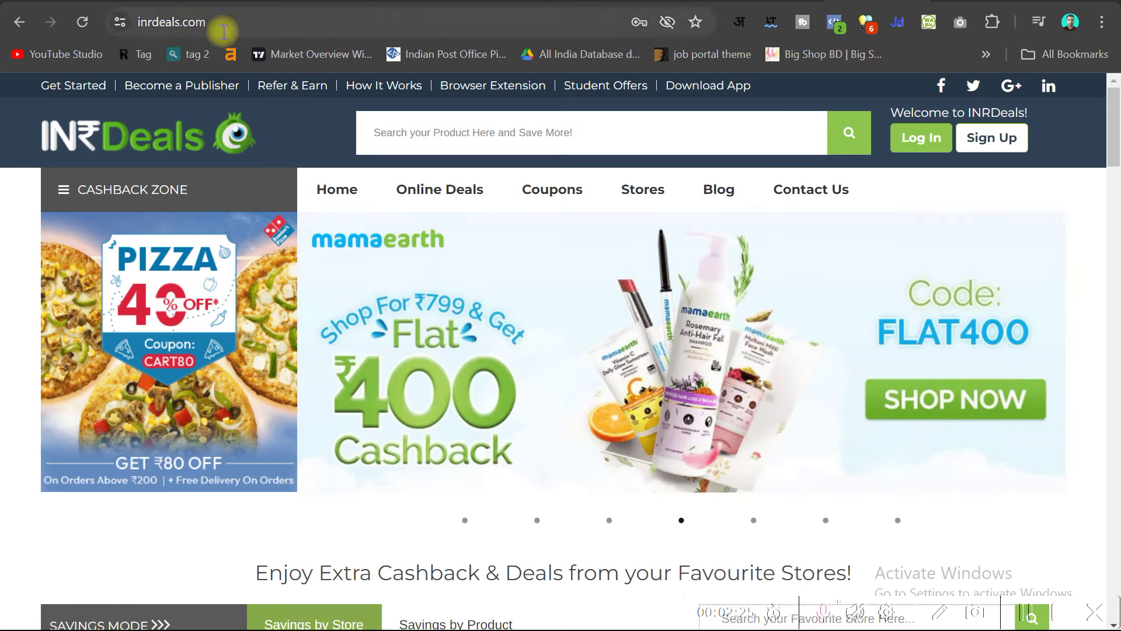
left_click(88, 25)
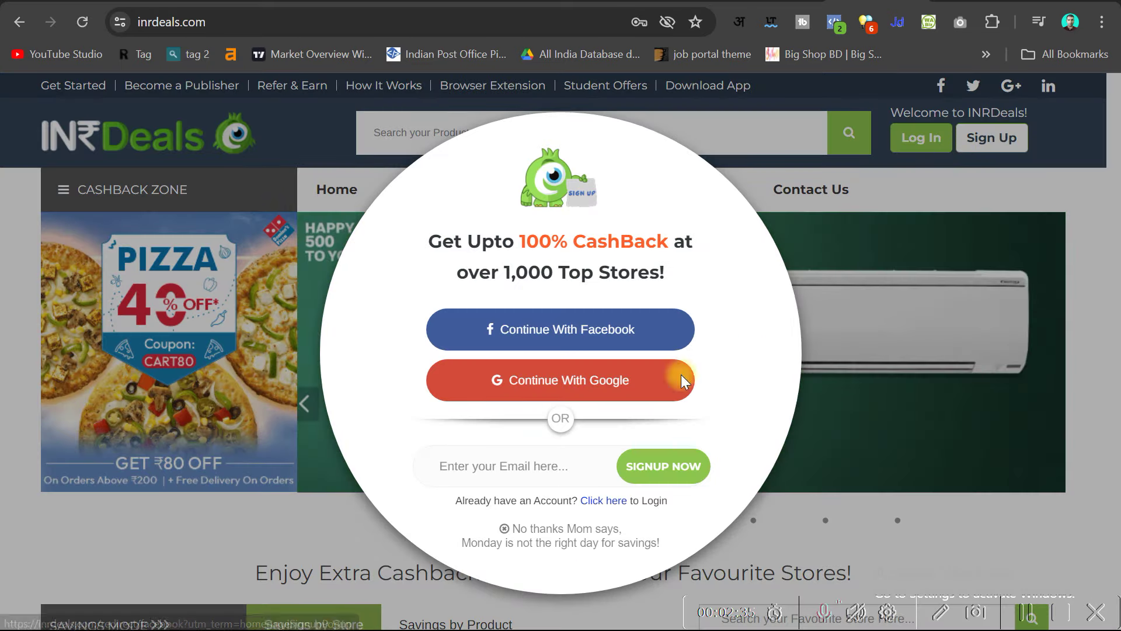
double_click(425, 241)
left_click_drag(512, 241, 663, 242)
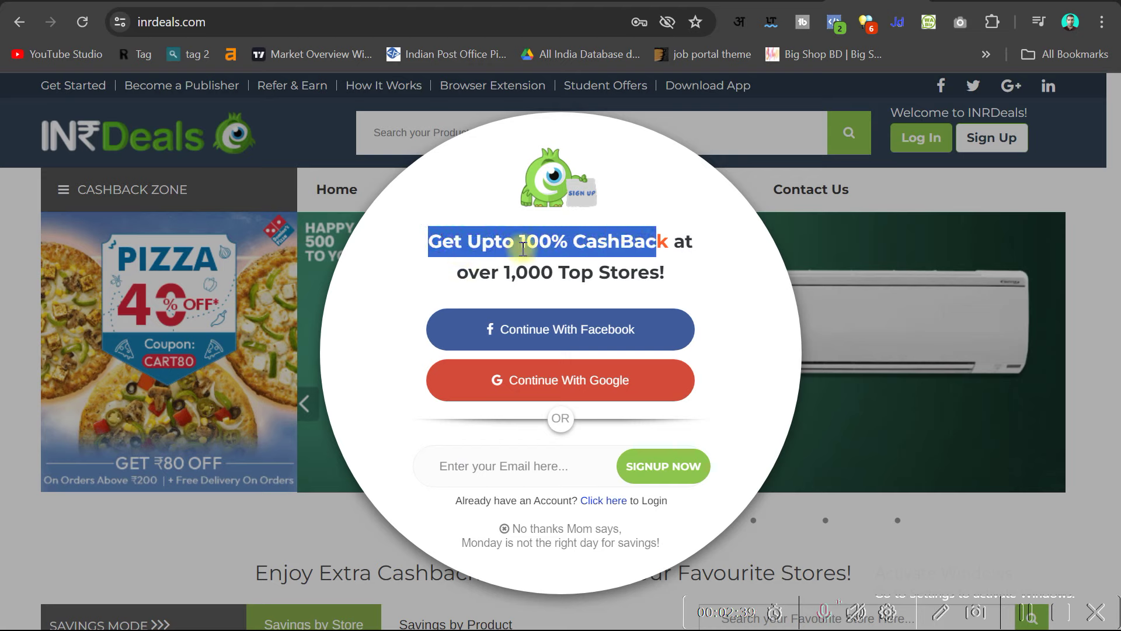
left_click(584, 243)
left_click_drag(455, 272, 581, 272)
left_click(601, 266)
double_click(628, 272)
left_click(428, 275)
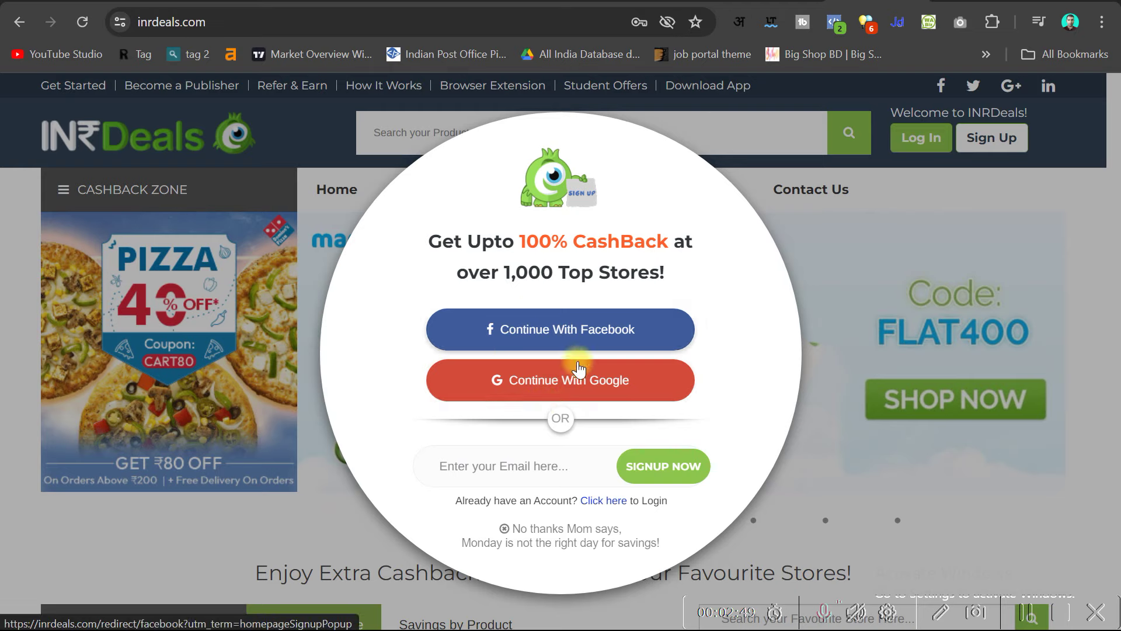
left_click(116, 540)
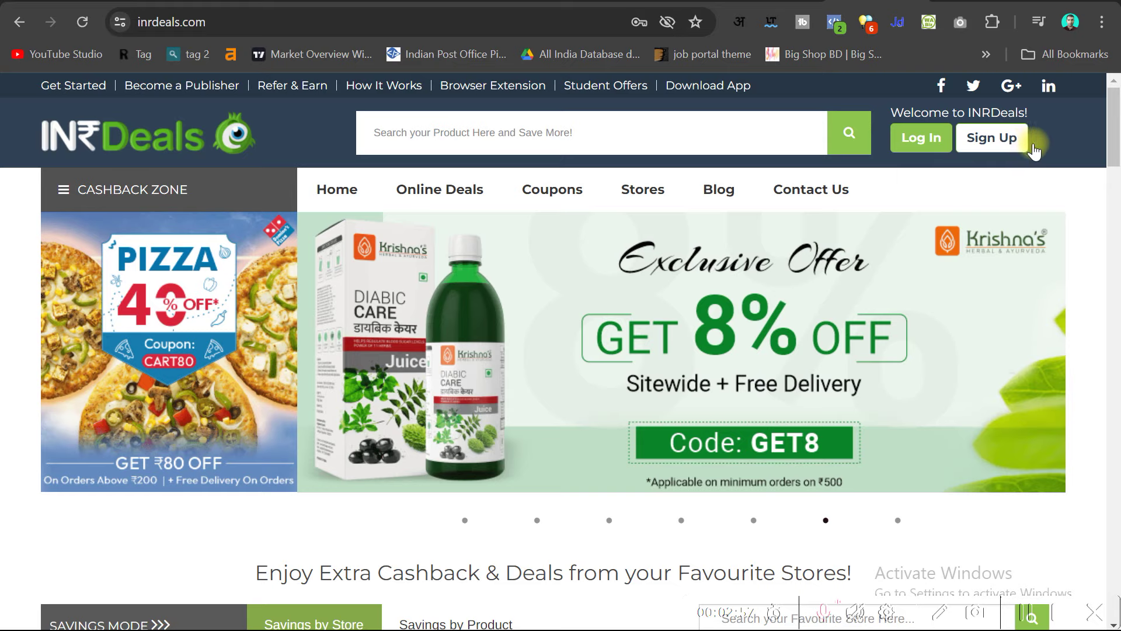
Step: Start sign-up, dismiss Chrome's password prompt, and switch to the I'm a Publisher form
left_click(990, 137)
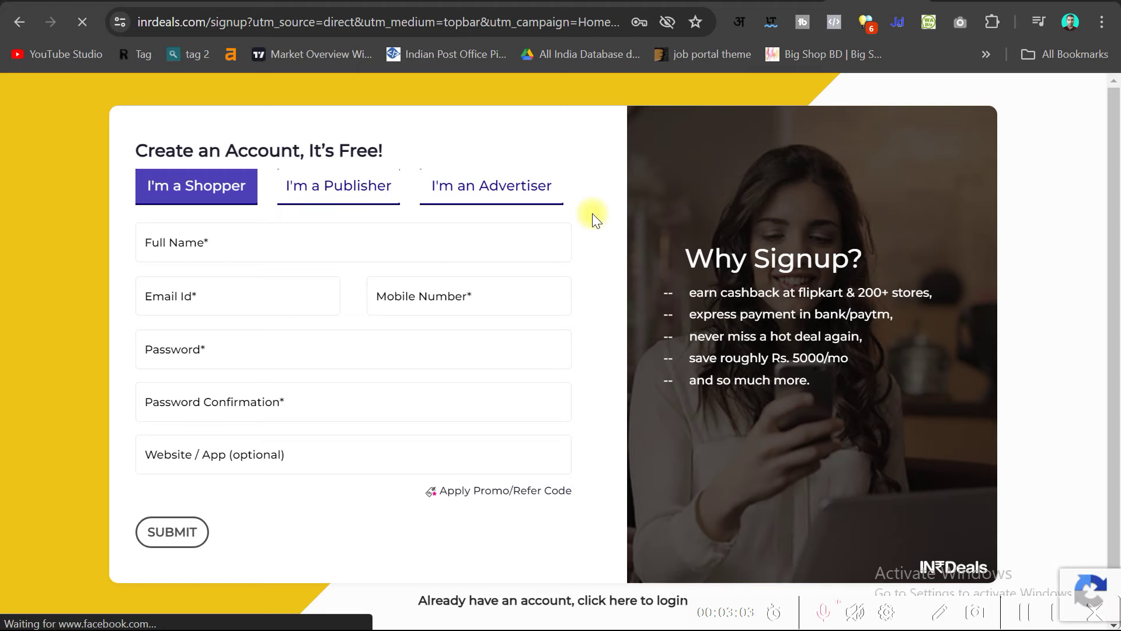
left_click(657, 289)
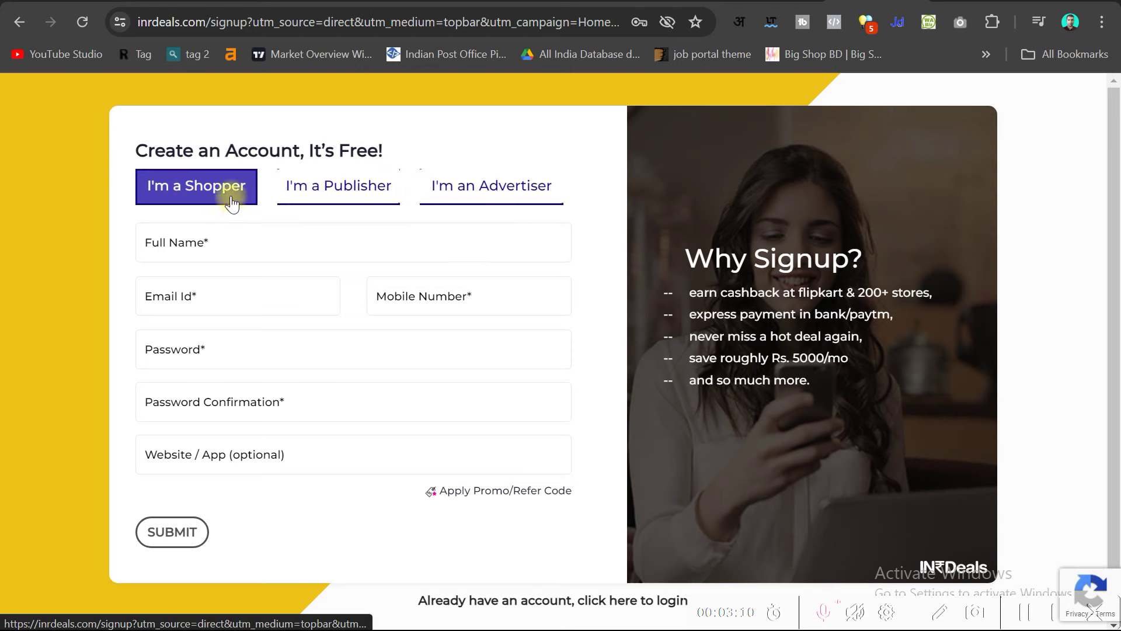
left_click(323, 185)
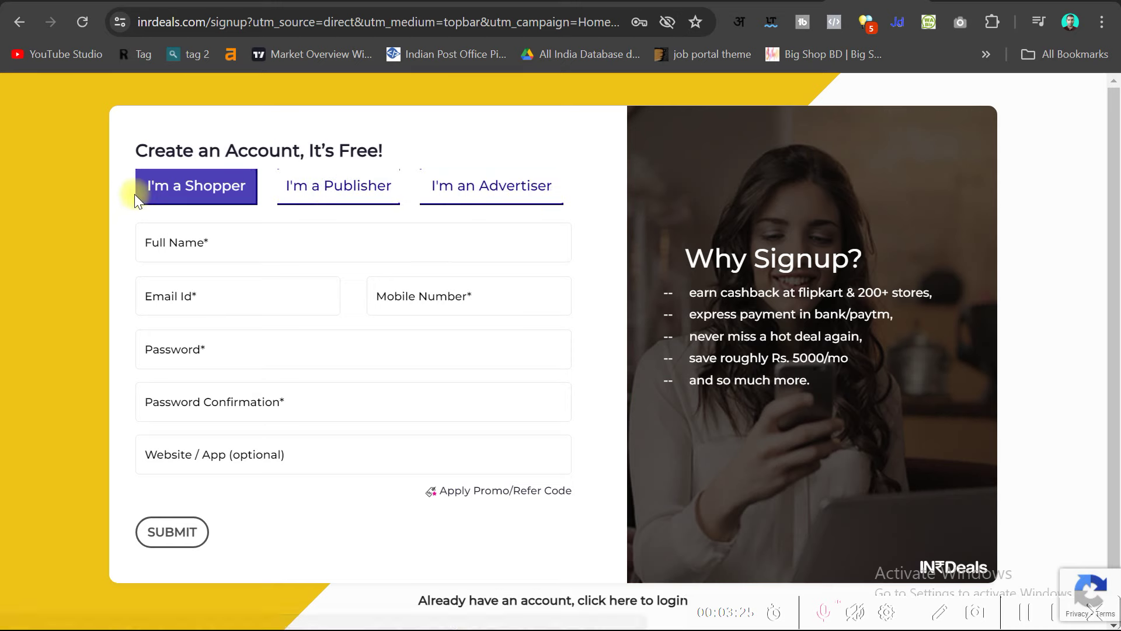
left_click(337, 193)
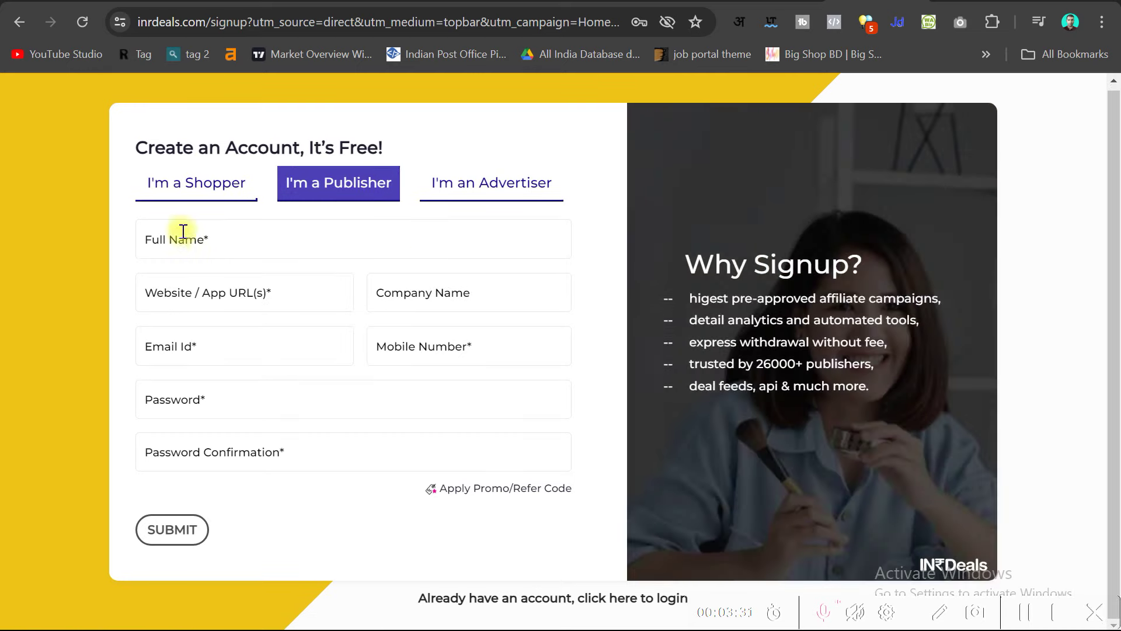
left_click(177, 236)
left_click(117, 283)
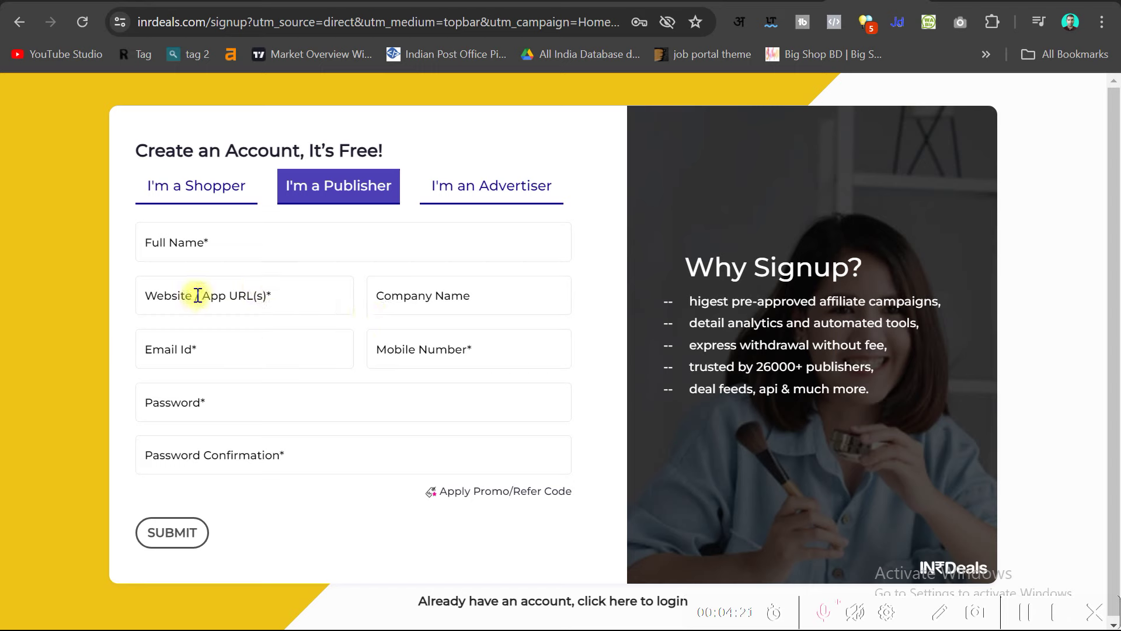
Step: Enter the company name, e-mail, mobile number, and a matching password with confirmation
left_click(521, 297)
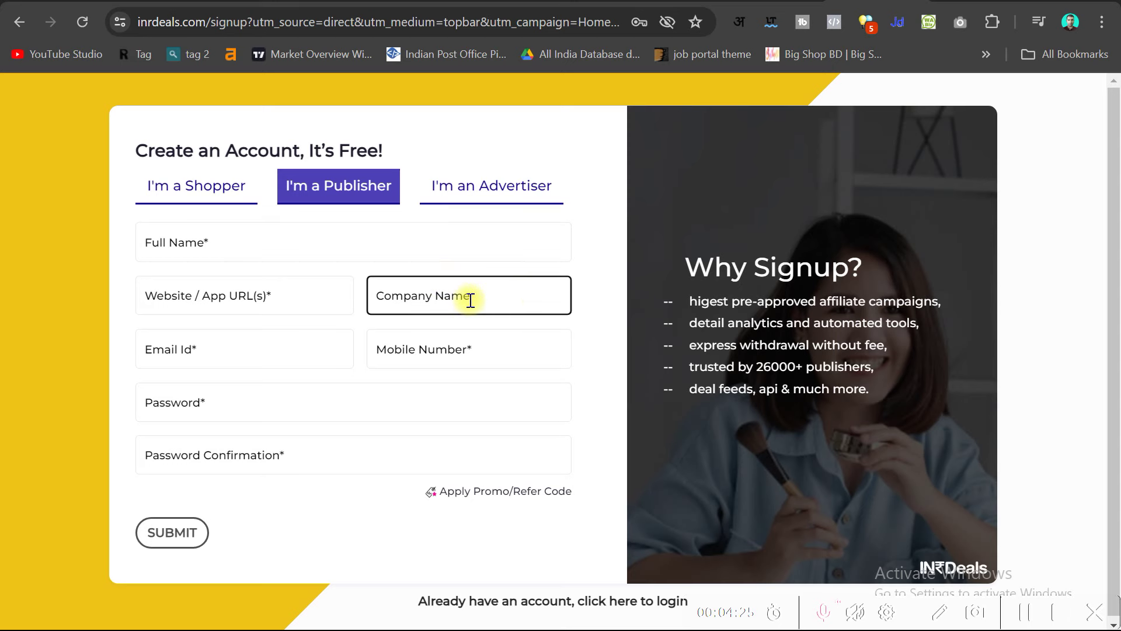
left_click(240, 353)
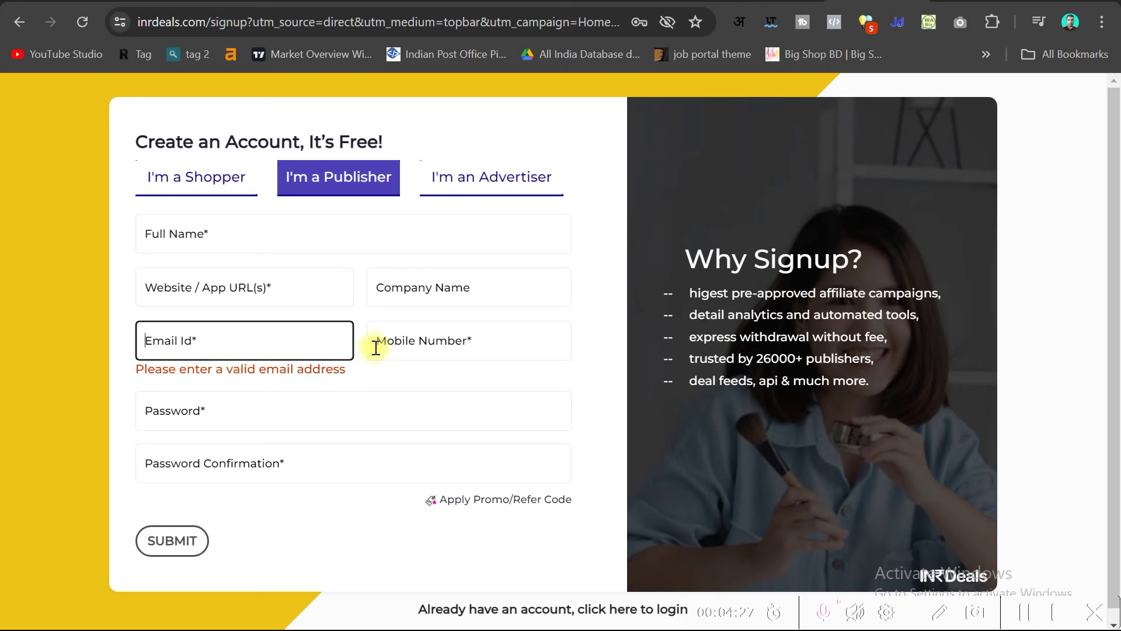
left_click(475, 346)
left_click(257, 415)
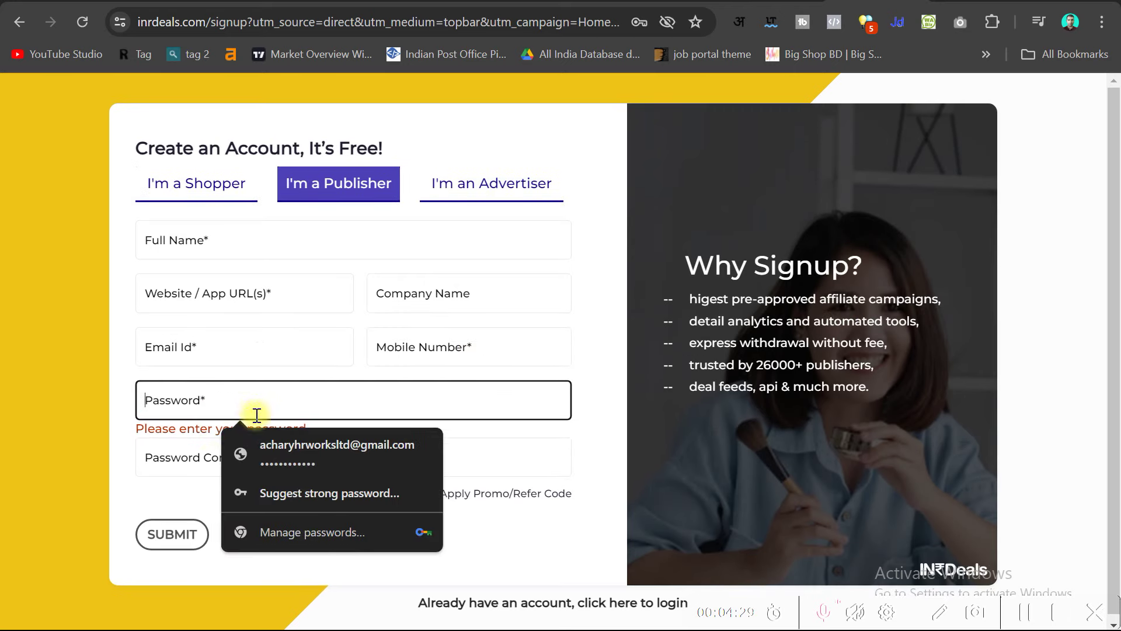
left_click(145, 458)
left_click(10, 423)
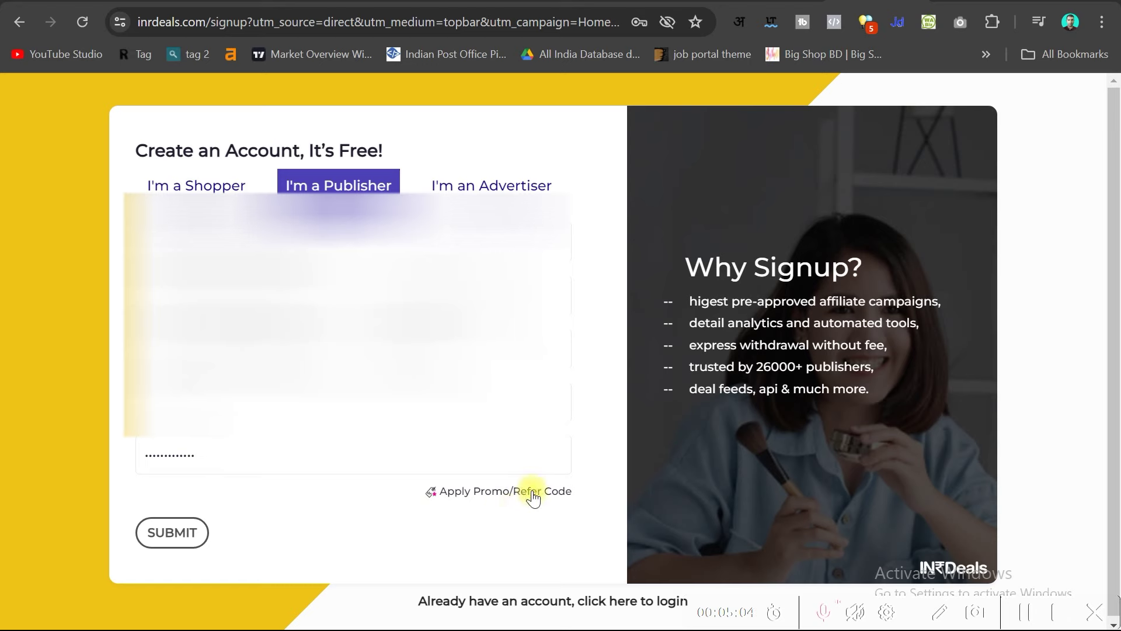
Step: Paste promo code BYP620S into the Promo Code field and submit the publisher registration
left_click(484, 495)
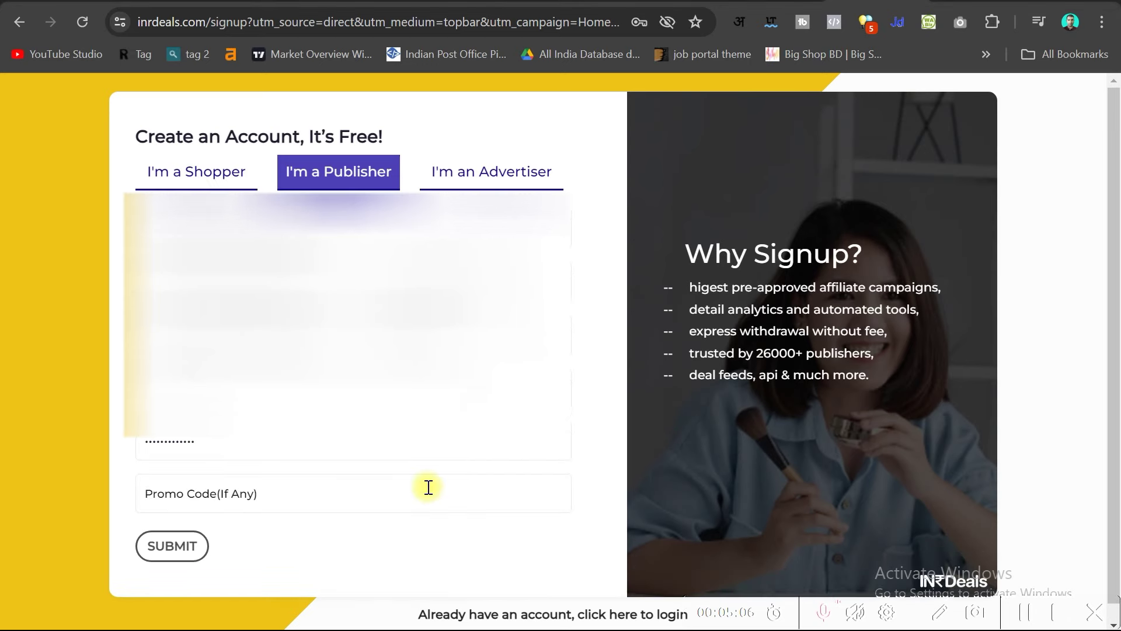
left_click(164, 491)
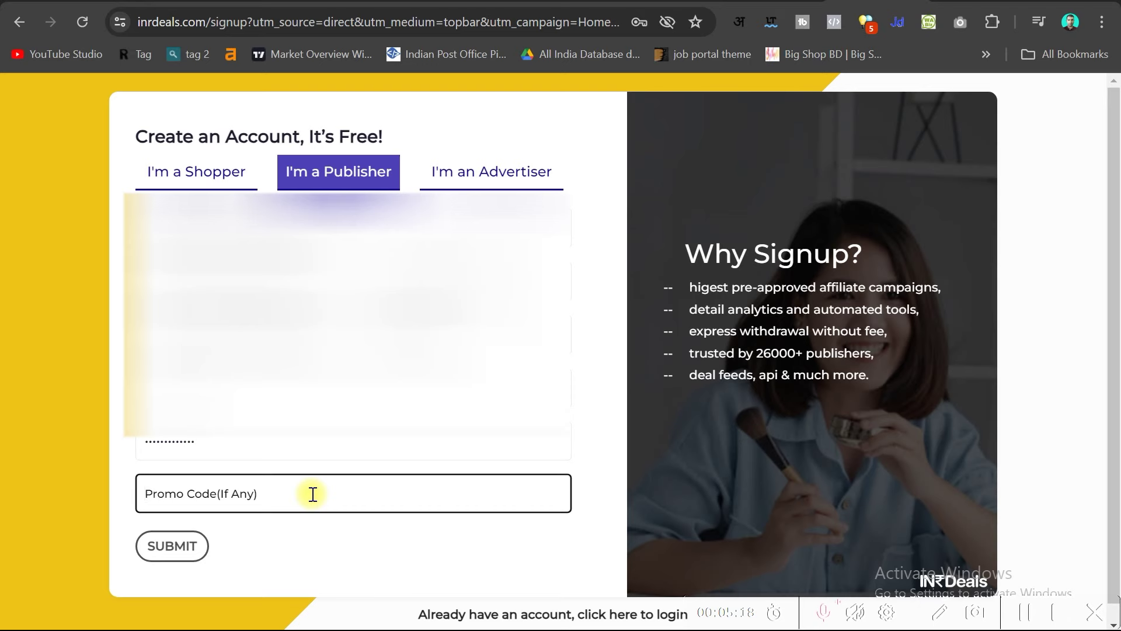
type("BYP620S")
left_click_drag(226, 493, 127, 495)
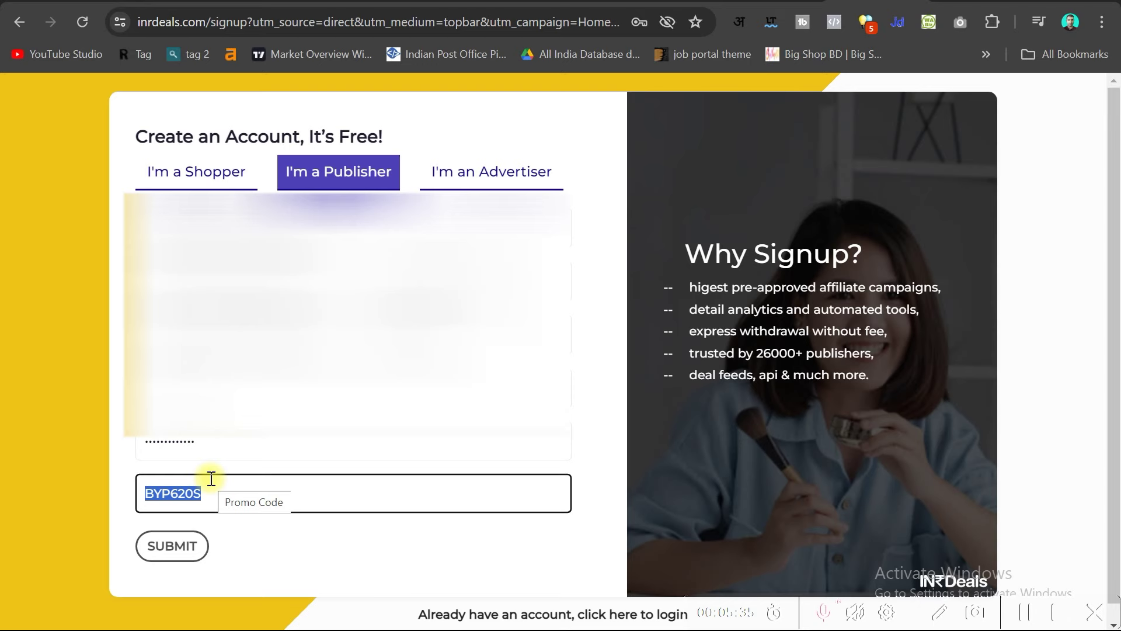
left_click(43, 465)
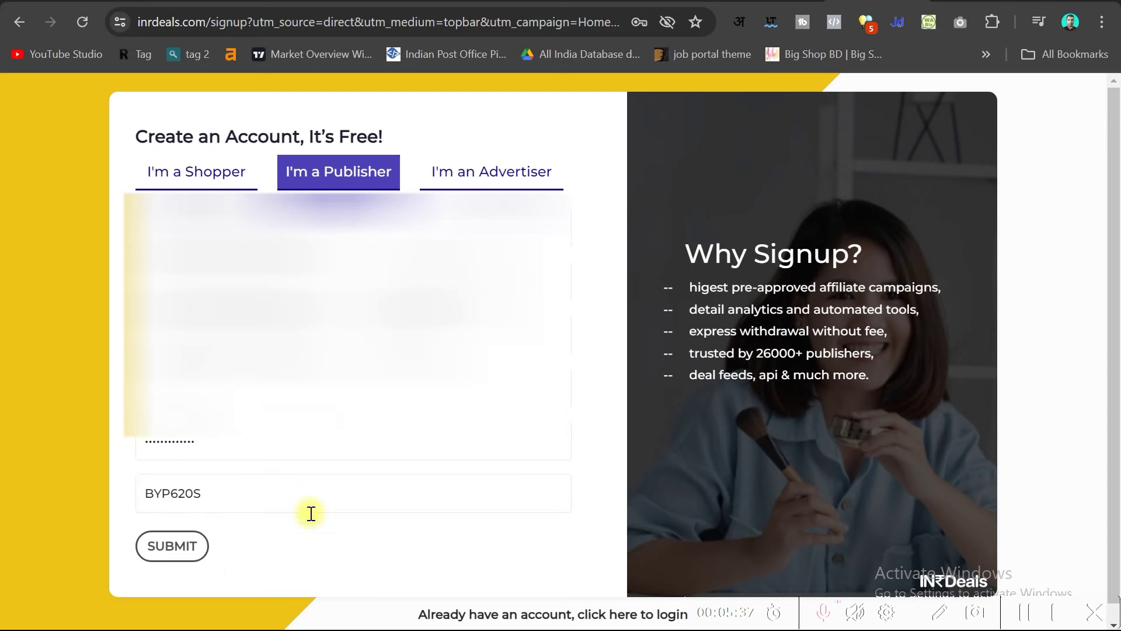
left_click(144, 544)
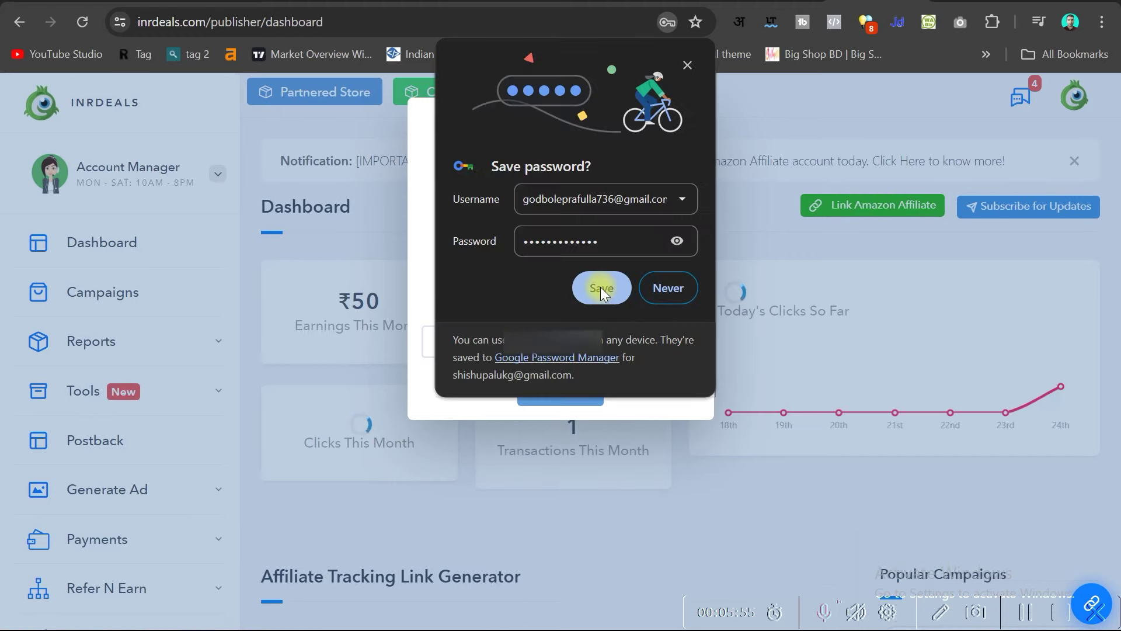
Step: Save the login password in Chrome and submit the mobile number on the Security Alert
left_click(600, 287)
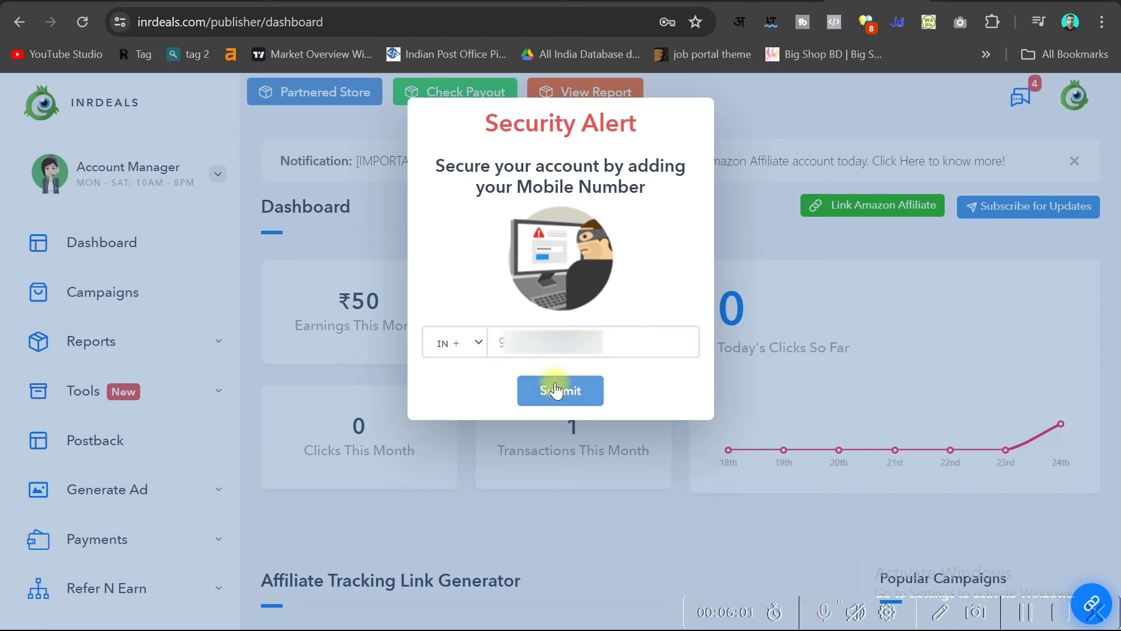
left_click(555, 388)
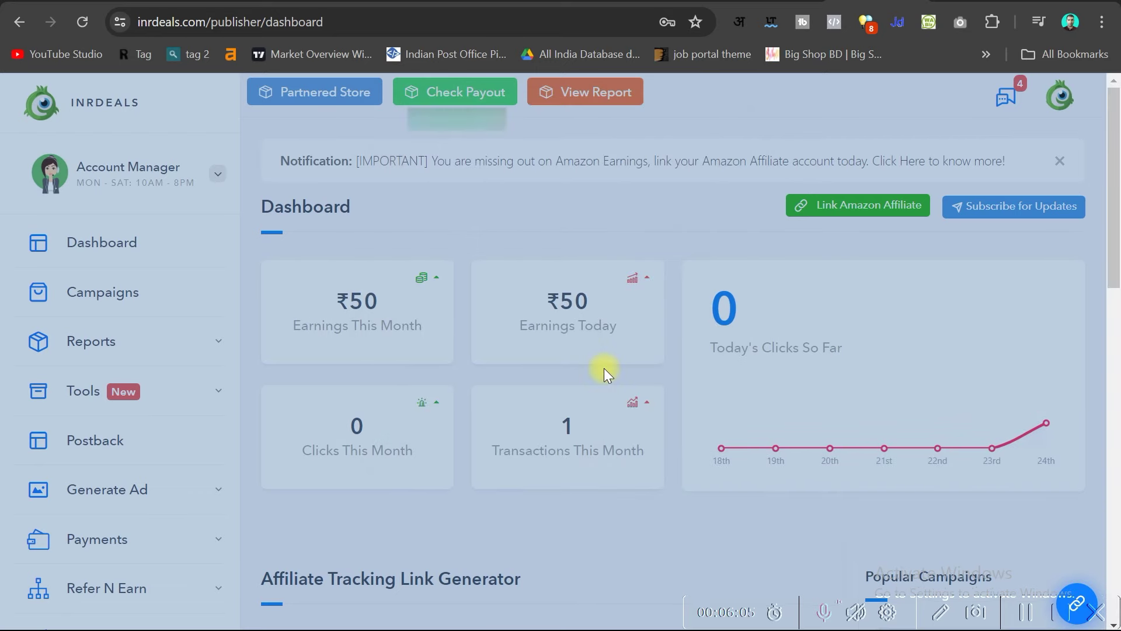
left_click(376, 180)
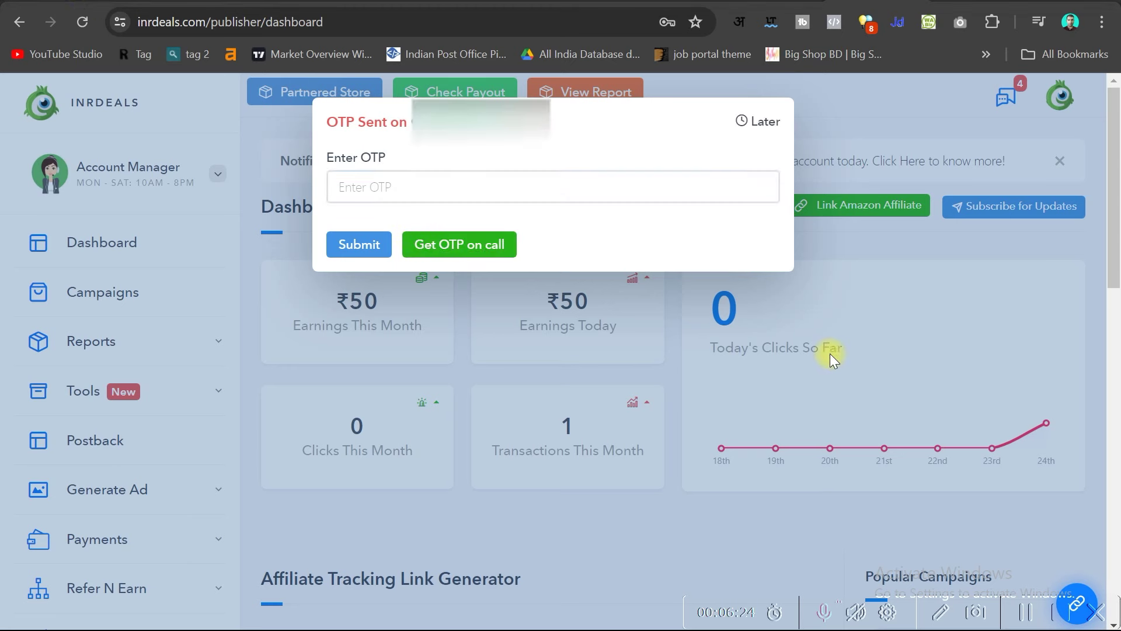
Step: Paste the one-time code, submit it, and dismiss the verification success message
left_click(409, 186)
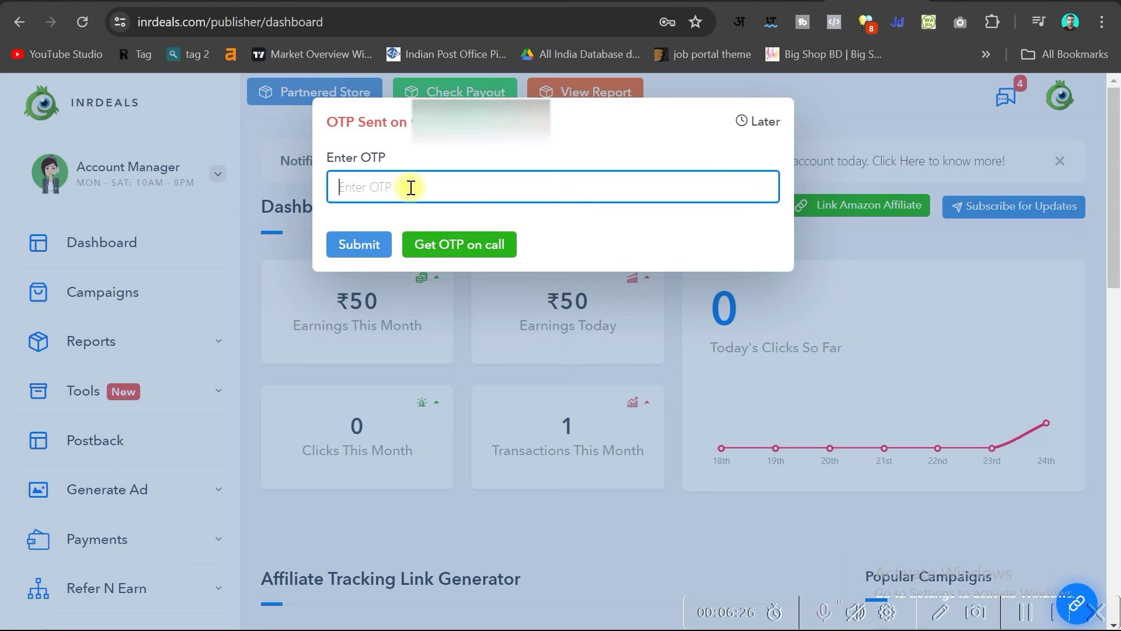
key("ctrl+v")
left_click(361, 244)
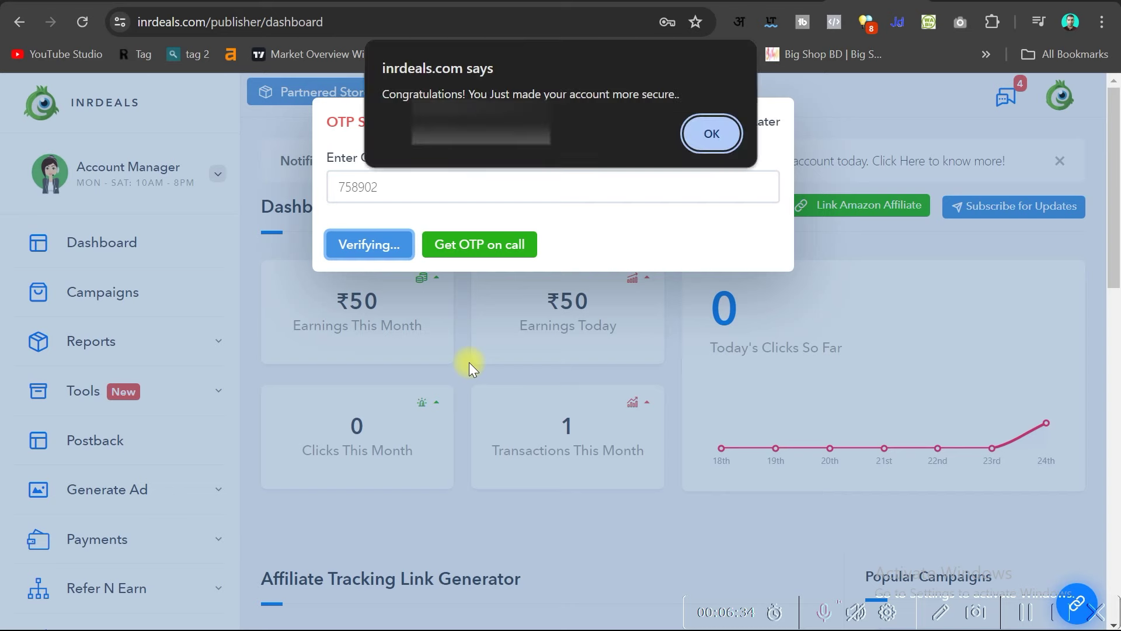
left_click_drag(402, 94, 632, 102)
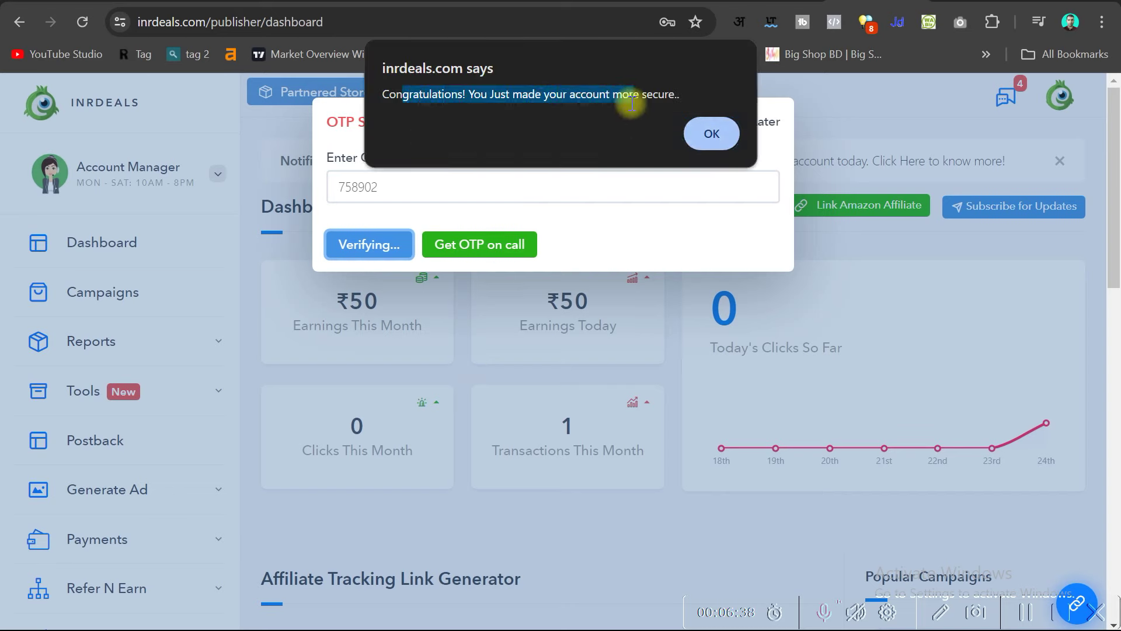
left_click(517, 98)
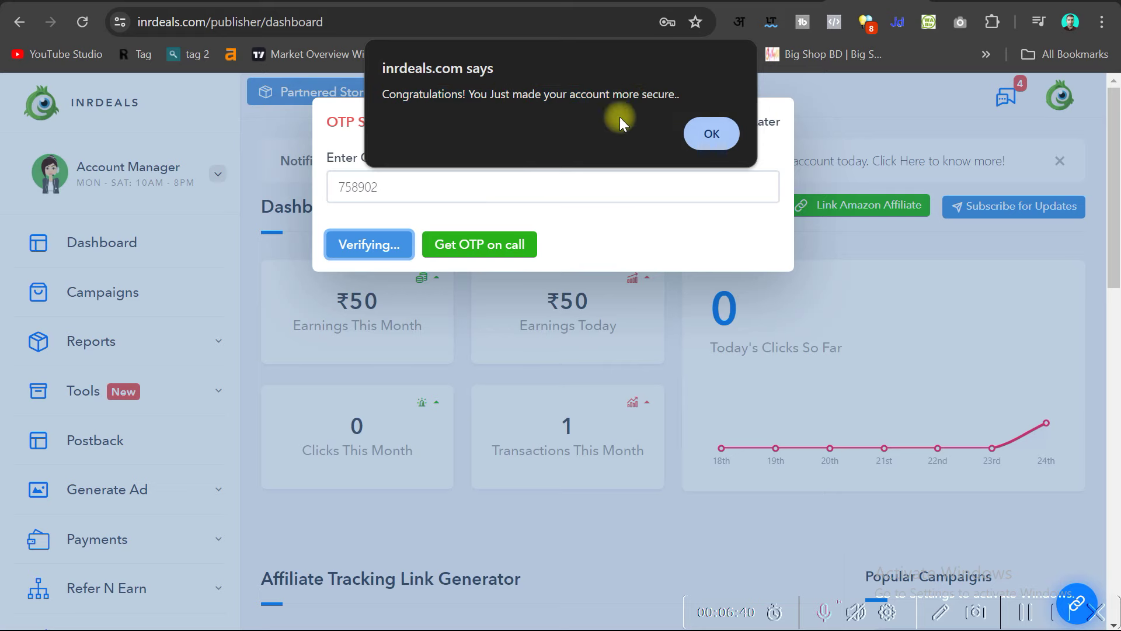
left_click(712, 134)
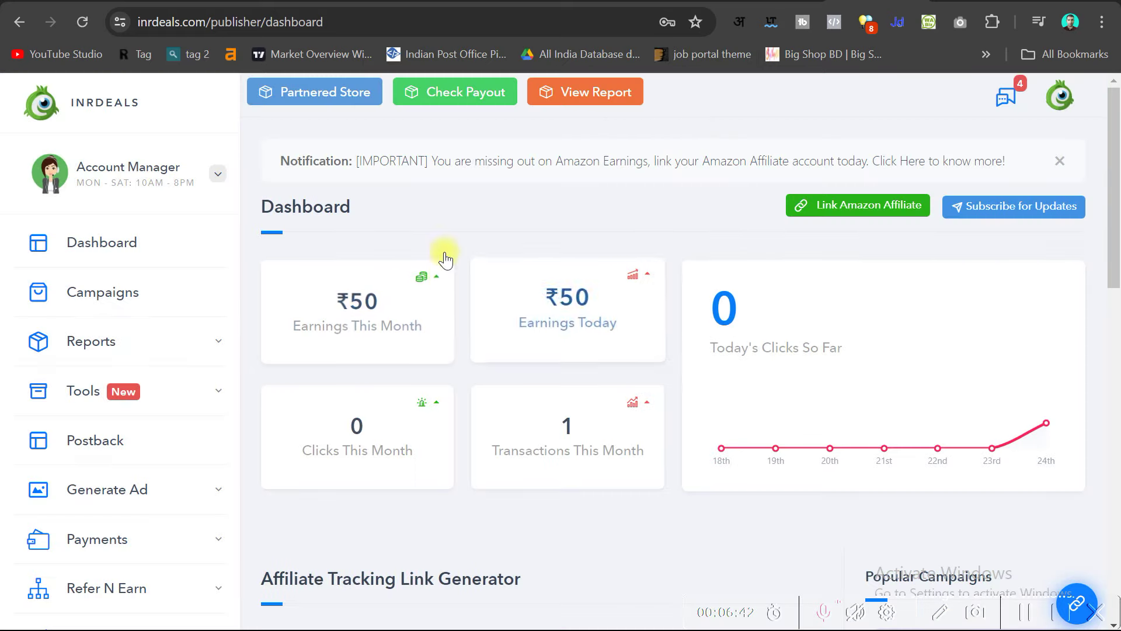
Step: Open Link Amazon Affiliate from the dashboard, then switch to the Amazon Associates tab
scroll(506, 222, "down", 1)
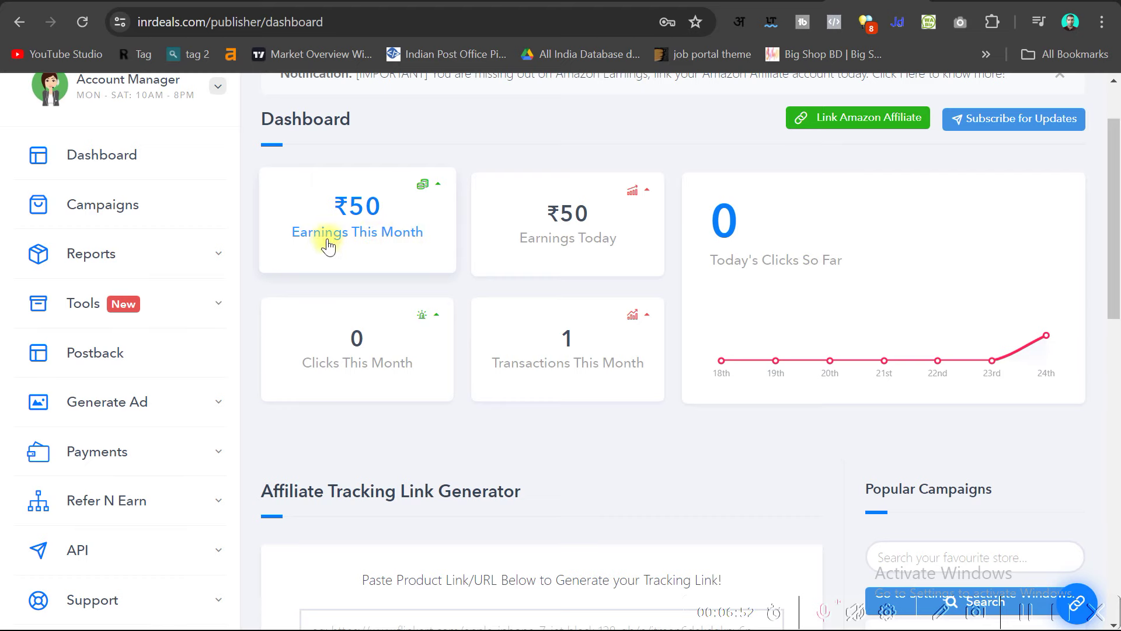
scroll(324, 245, "up", 2)
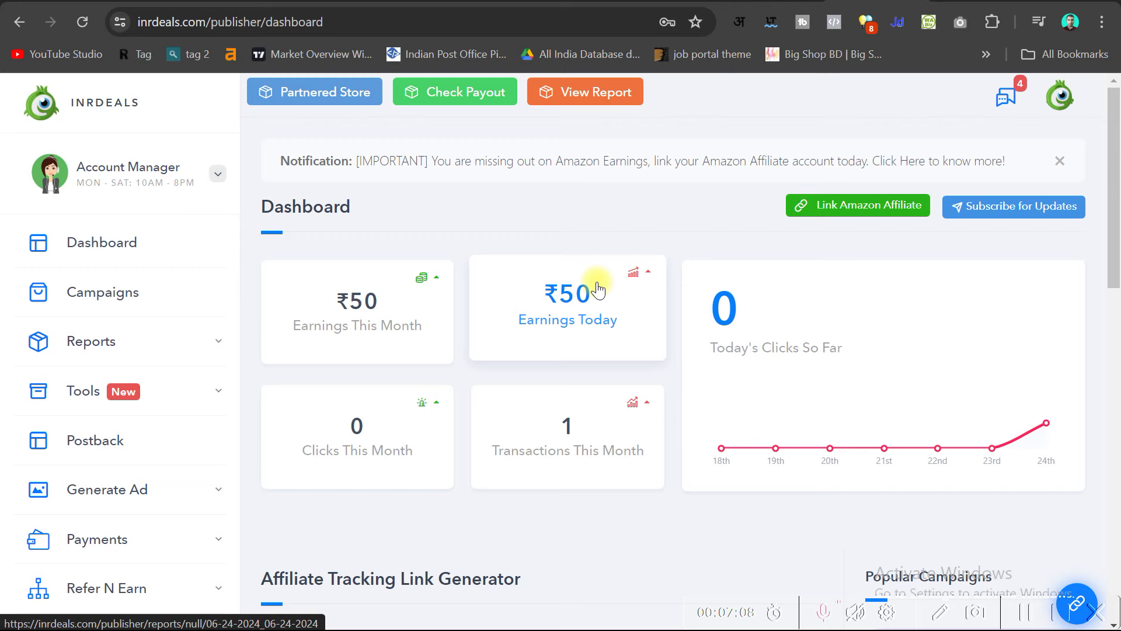
left_click(859, 209)
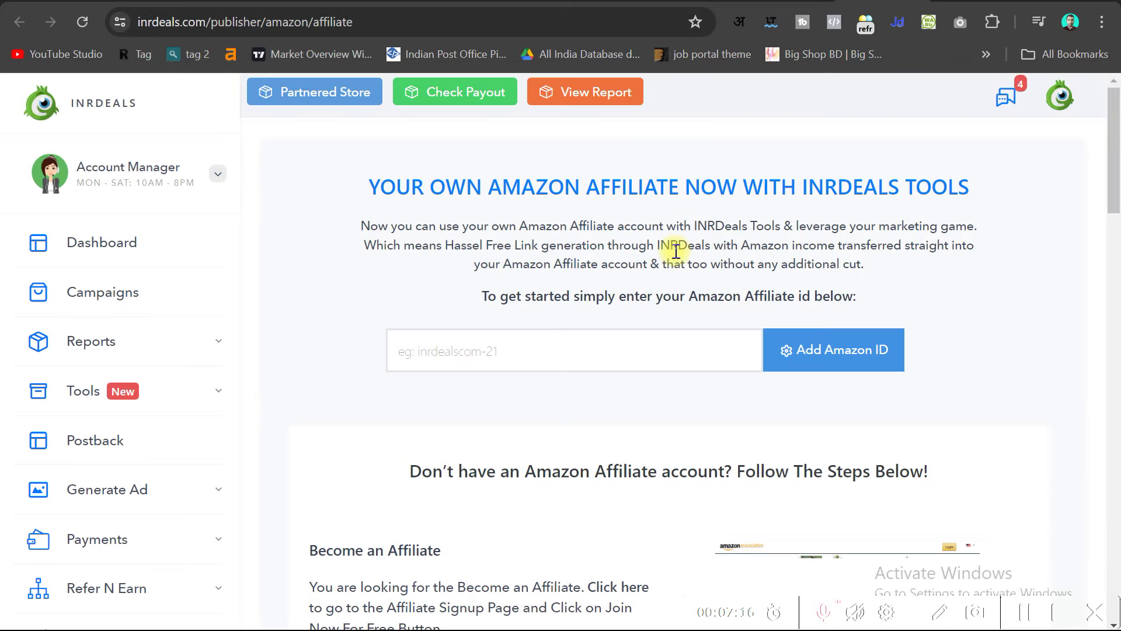
left_click(510, 374)
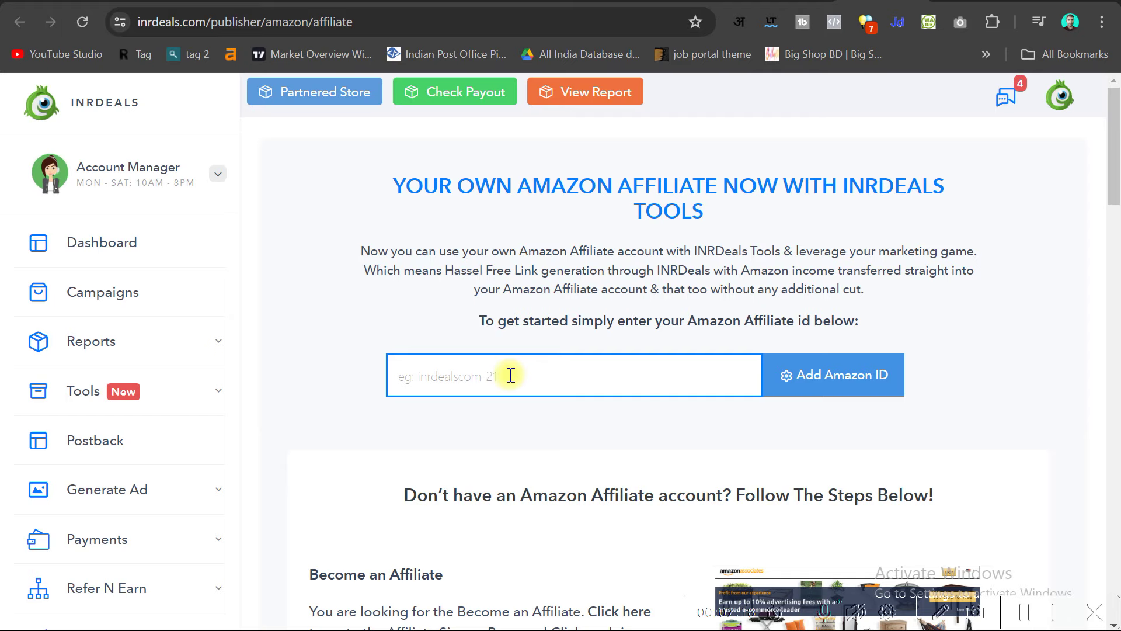
left_click(270, 319)
left_click(417, 4)
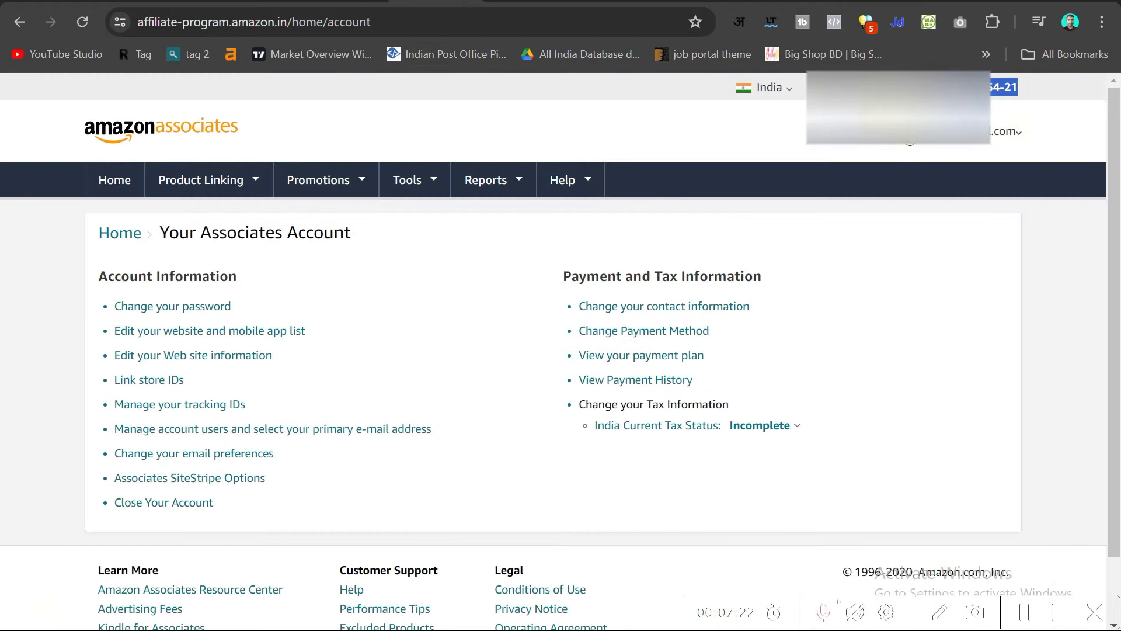
Step: Copy the Amazon Associates tracking ID and paste it into INRDeals' Amazon Affiliate ID field
left_click(923, 146)
key("Escape")
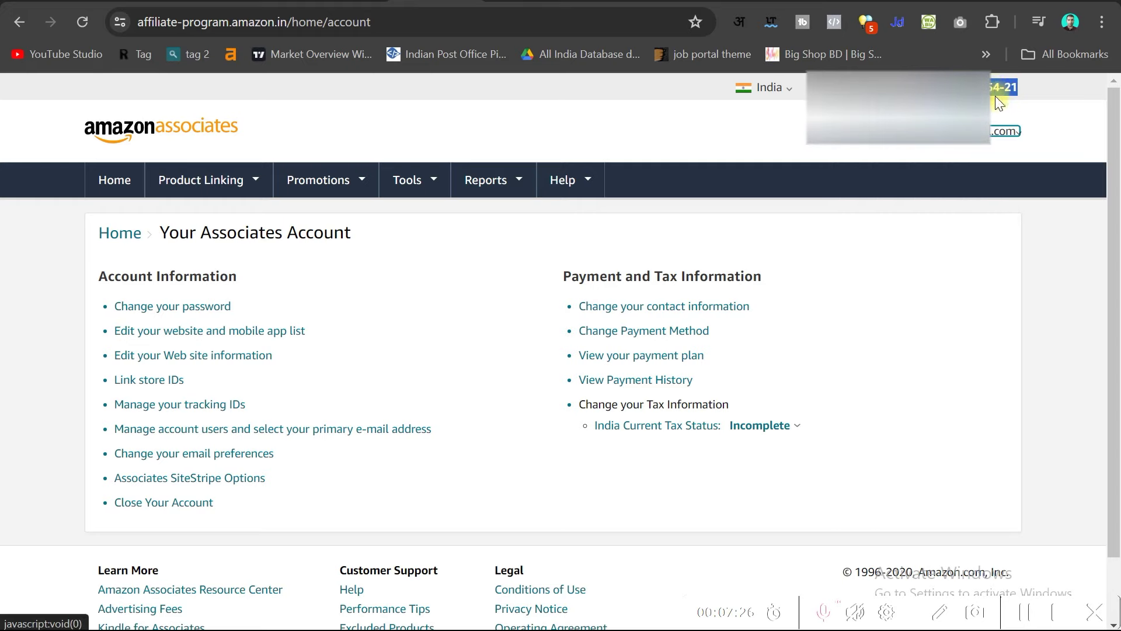
left_click(884, 7)
left_click(483, 372)
key("ctrl+v")
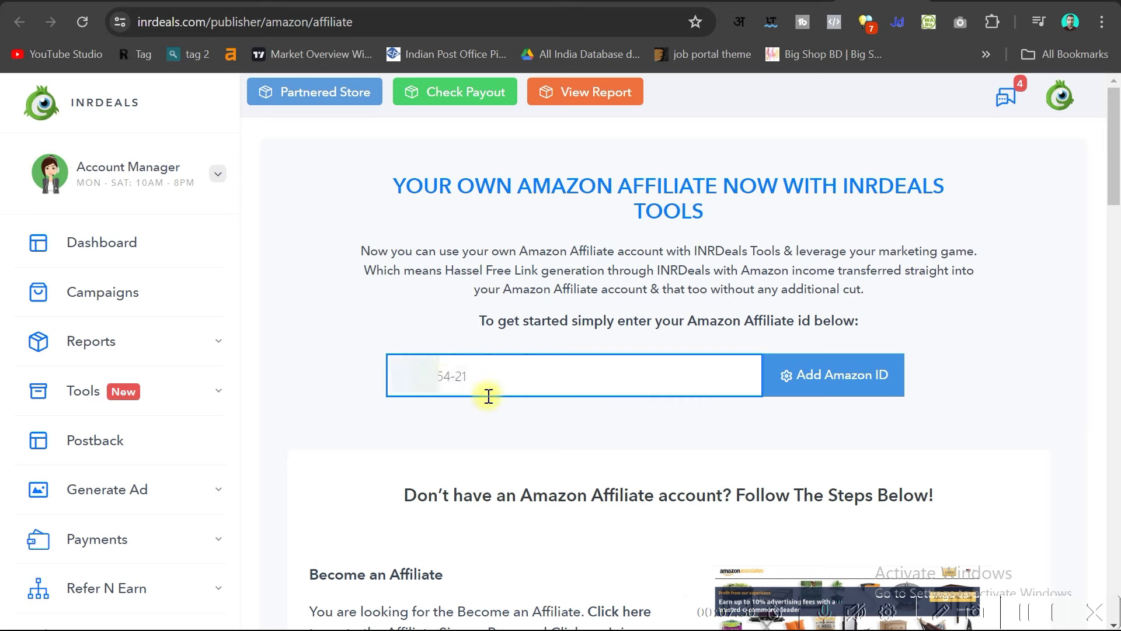
Step: Click Add Amazon ID and dismiss the 'Affiliate ID Added' confirmation
left_click(834, 382)
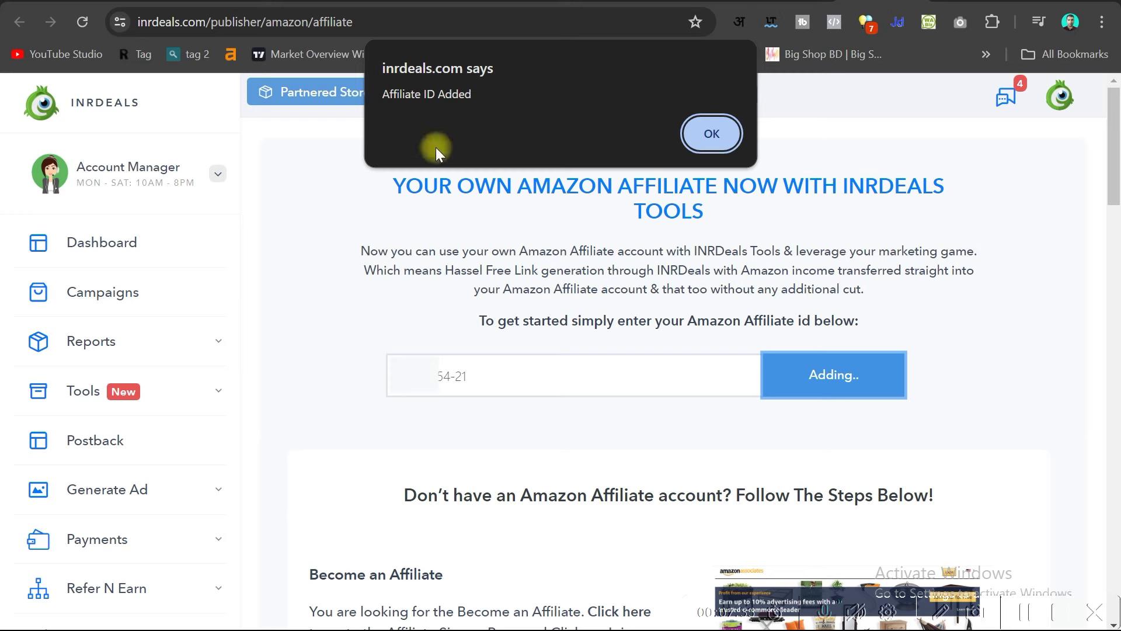
left_click(395, 94)
left_click_drag(395, 94, 472, 95)
left_click(685, 132)
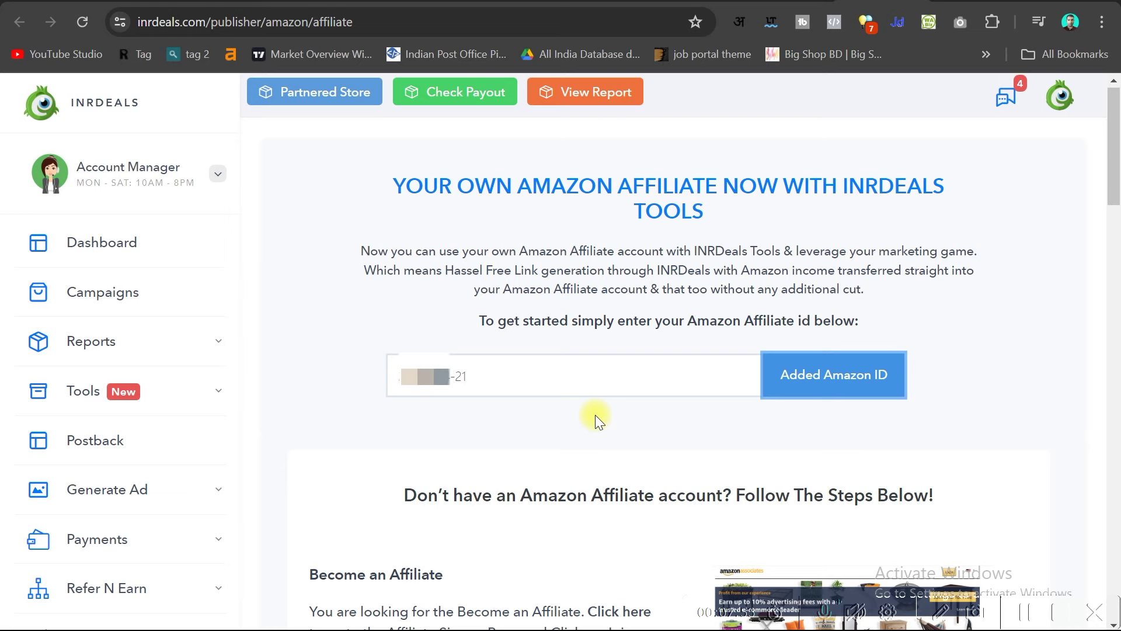